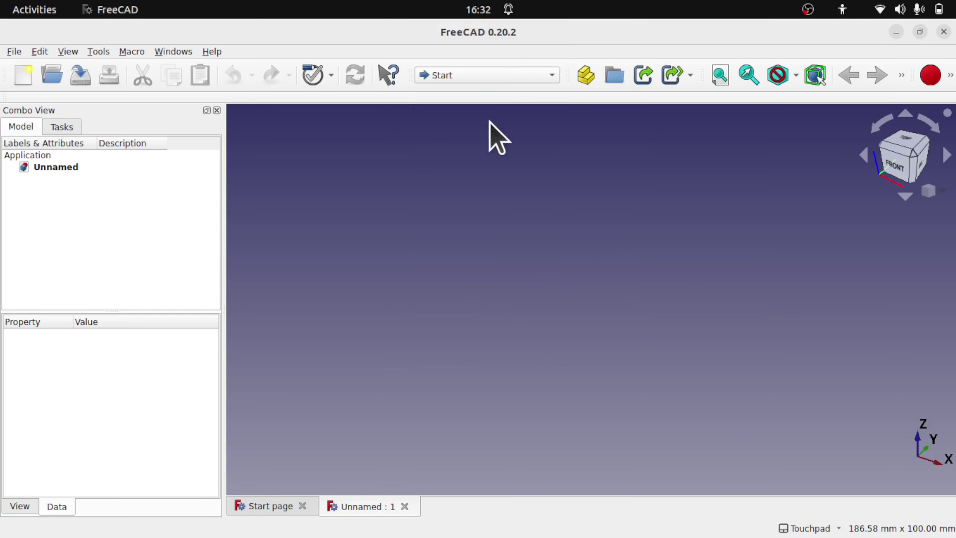
Step: Switch to the Image workbench and create a planar image from techdraw.jpg on the XY-Plane
left_click(485, 78)
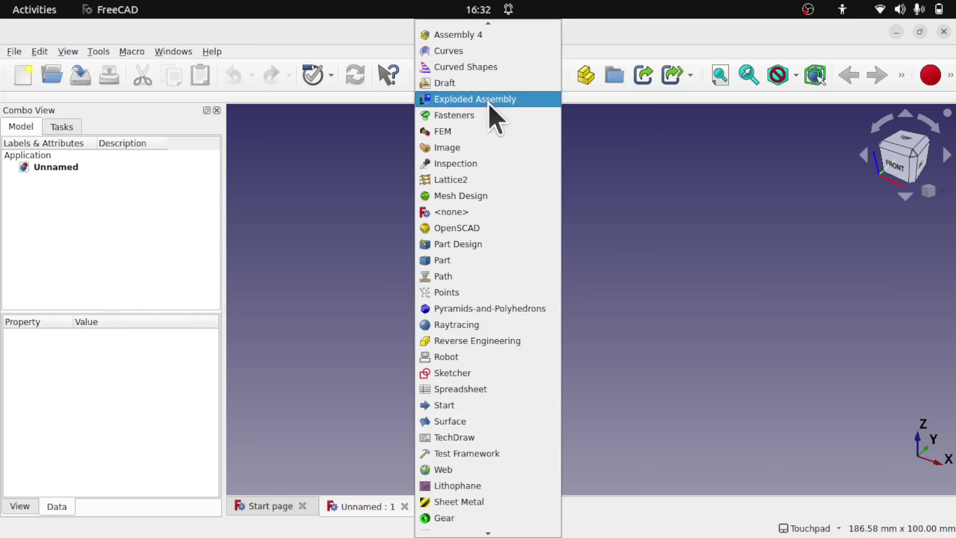
left_click(487, 148)
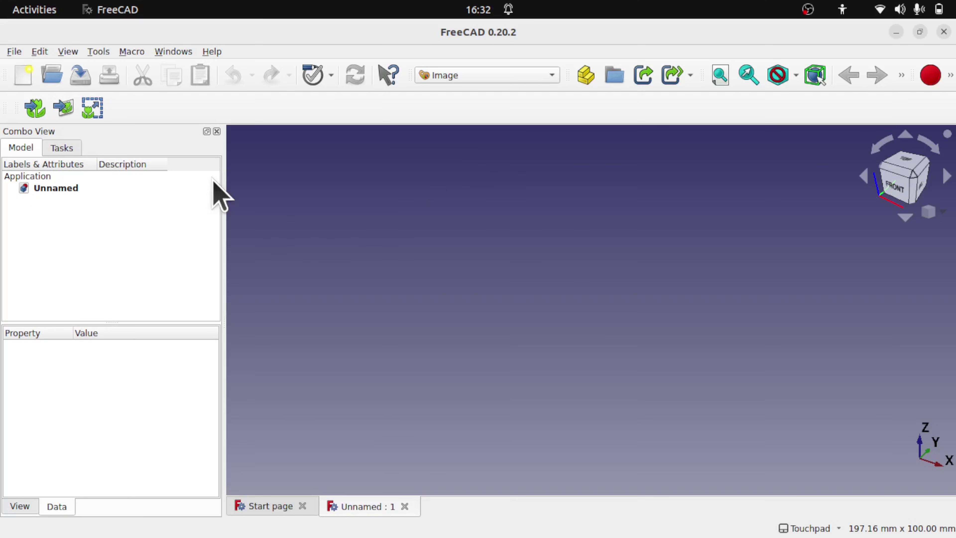
left_click(64, 109)
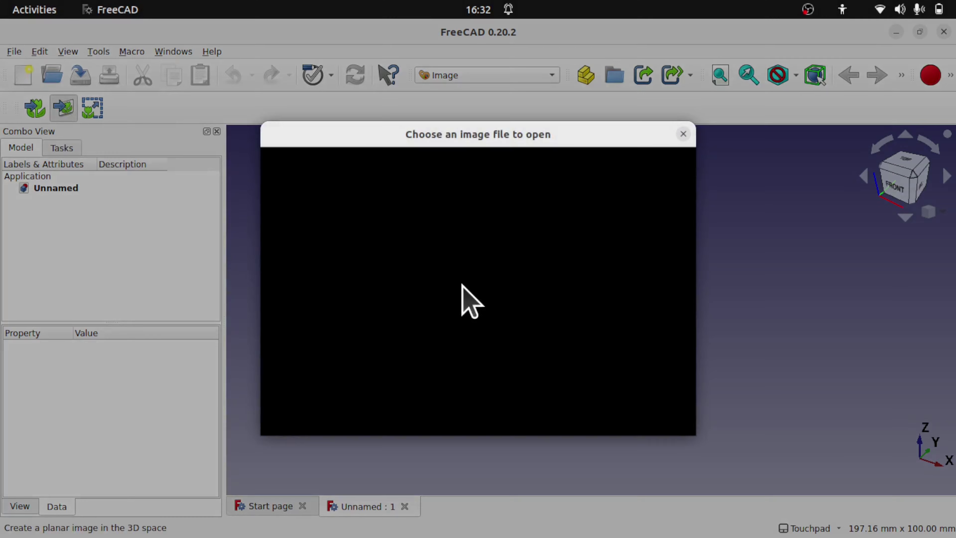
type("tech")
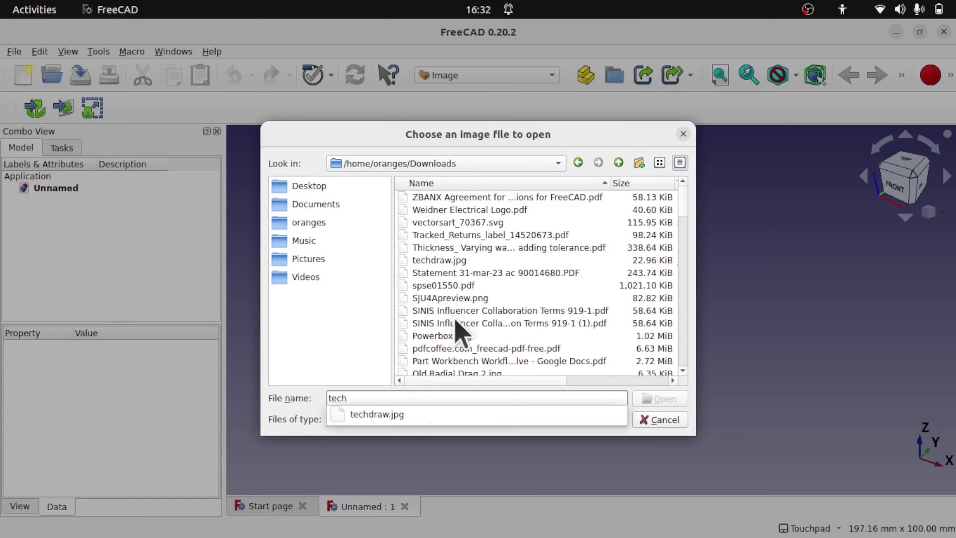
left_click(395, 414)
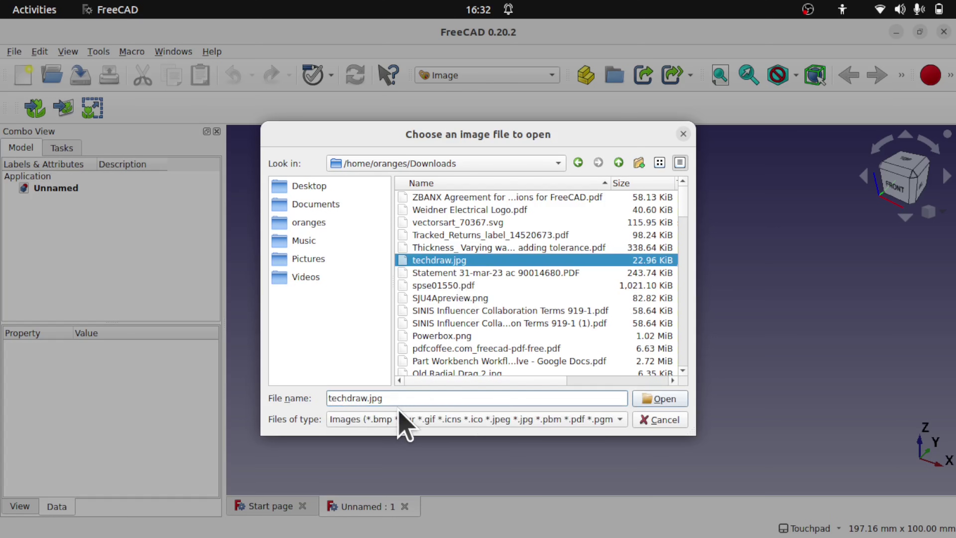
left_click(665, 398)
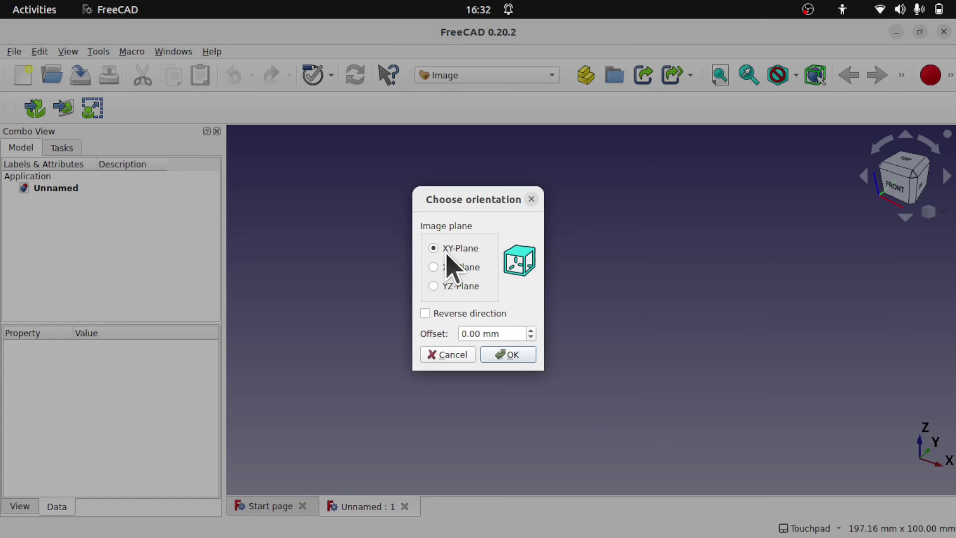
left_click(508, 354)
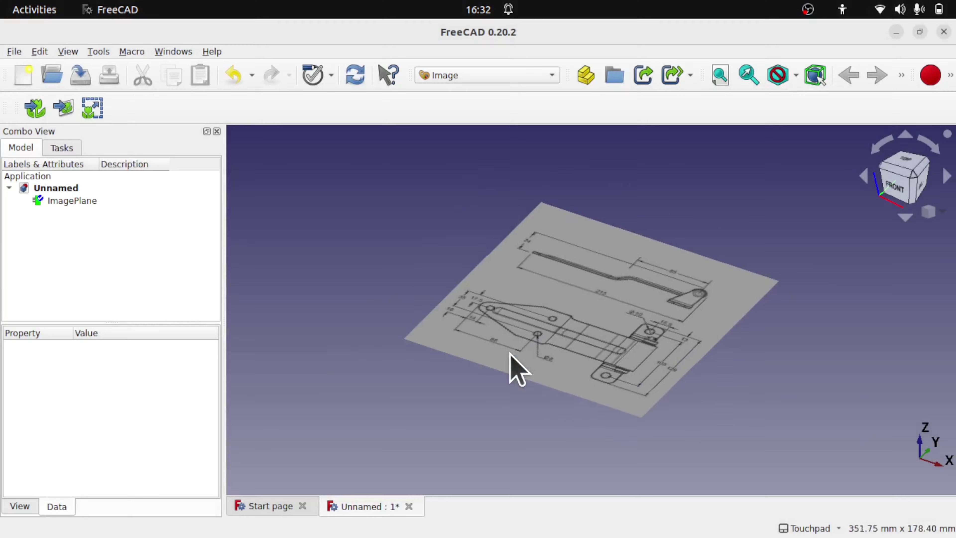
Step: Scale the image plane from a top view so the overall length dimension line in the side view equals 215 mm
left_click(909, 162)
scroll(614, 296, "up", 5)
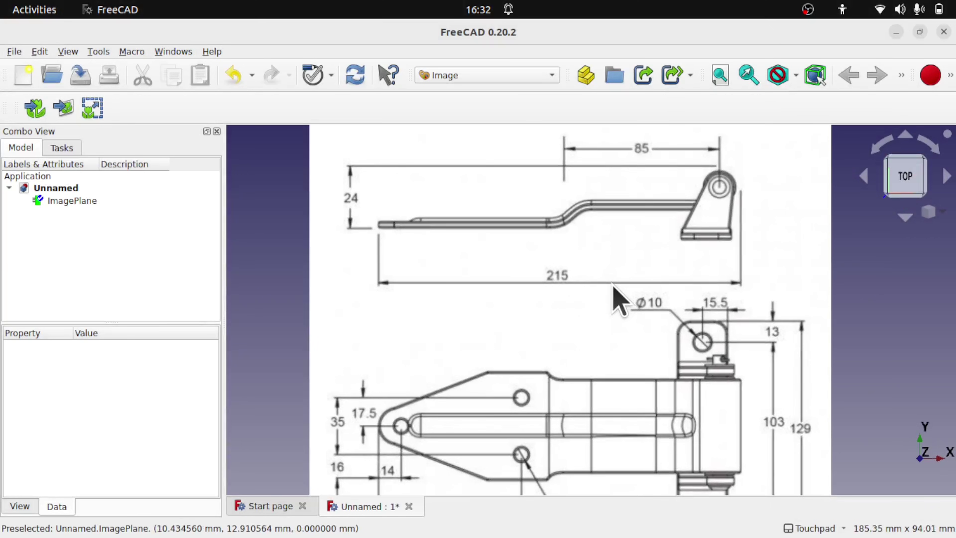
left_click(92, 109)
left_click_drag(429, 221, 180, 192)
left_click(384, 281)
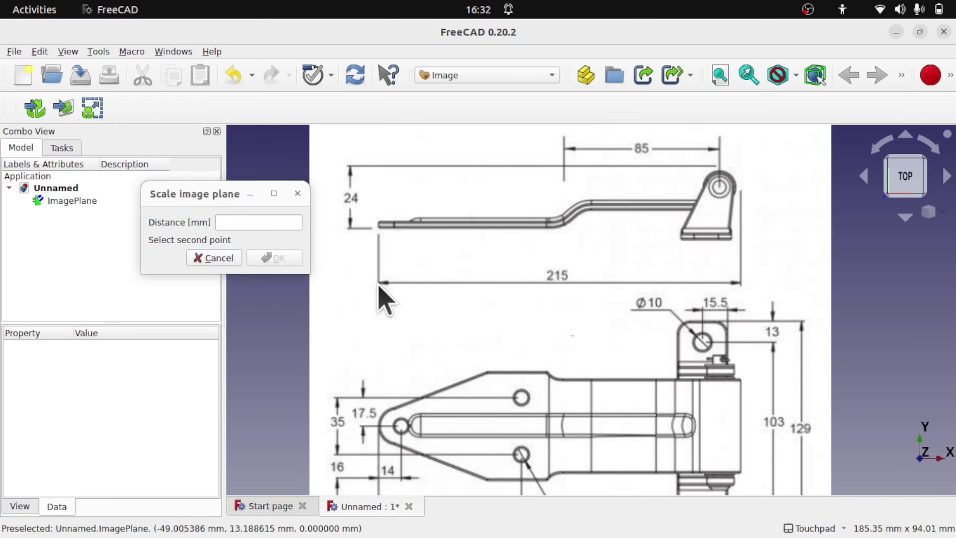
left_click(741, 282)
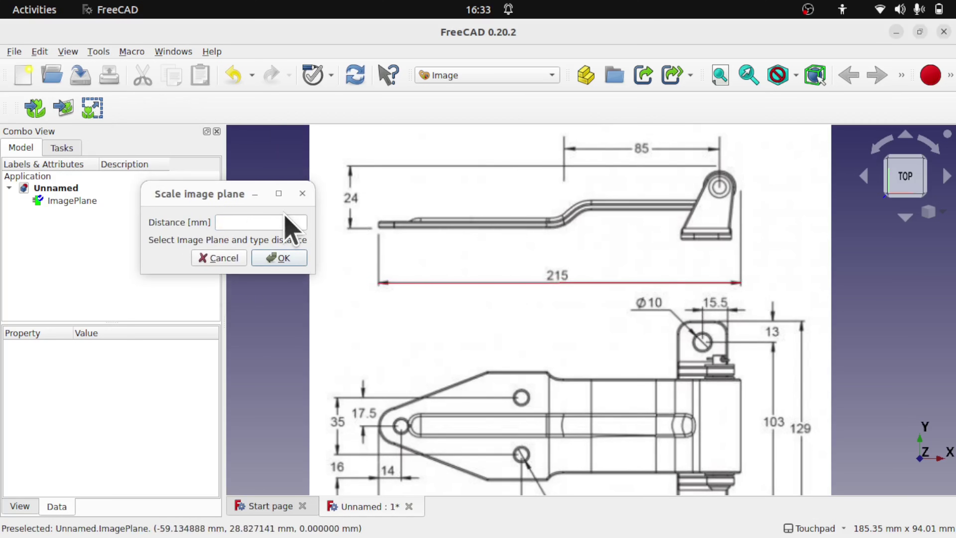
left_click(259, 223)
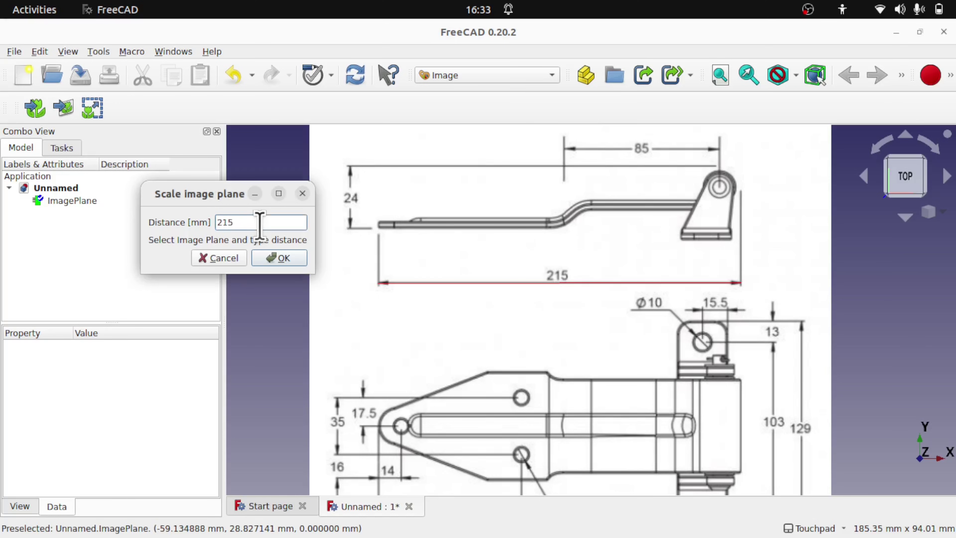
left_click(61, 204)
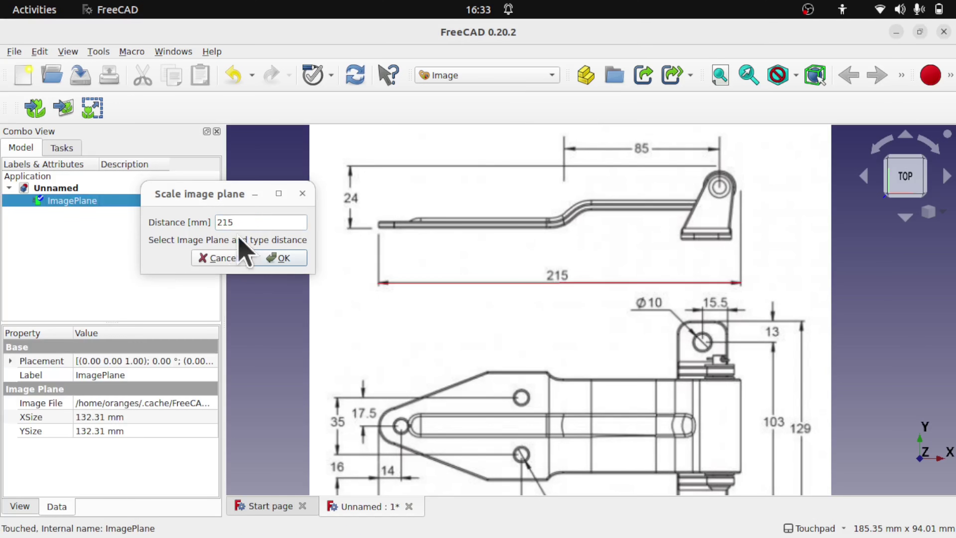
left_click(283, 258)
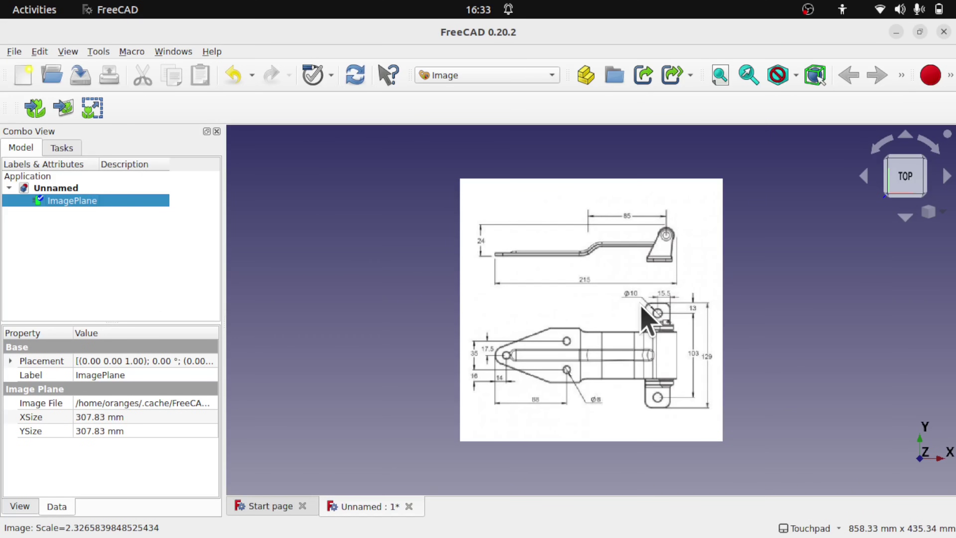
Step: Measure the distance along the 215 dimension line on the scaled image and hide the image plane to inspect the measurement
left_click(901, 76)
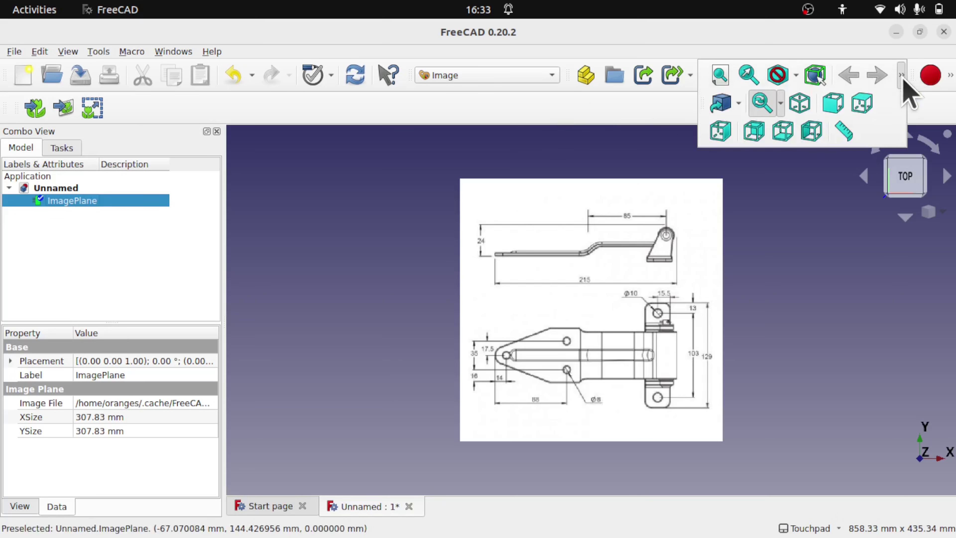
left_click(843, 130)
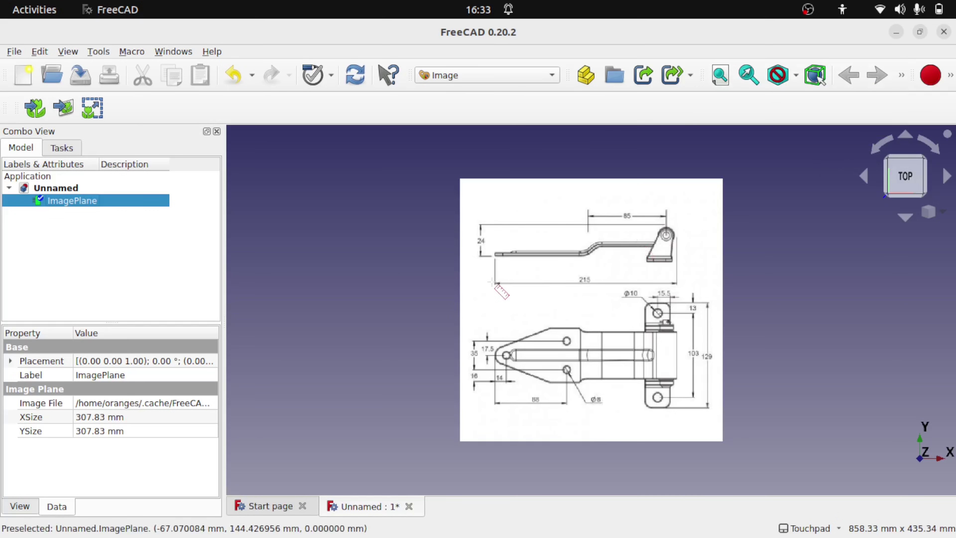
left_click(674, 283)
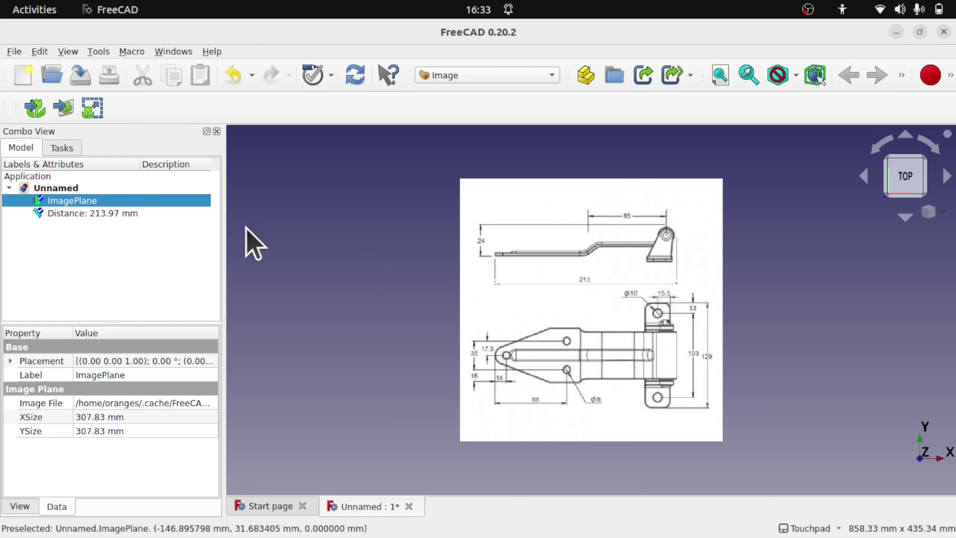
scroll(507, 287, "up", 6)
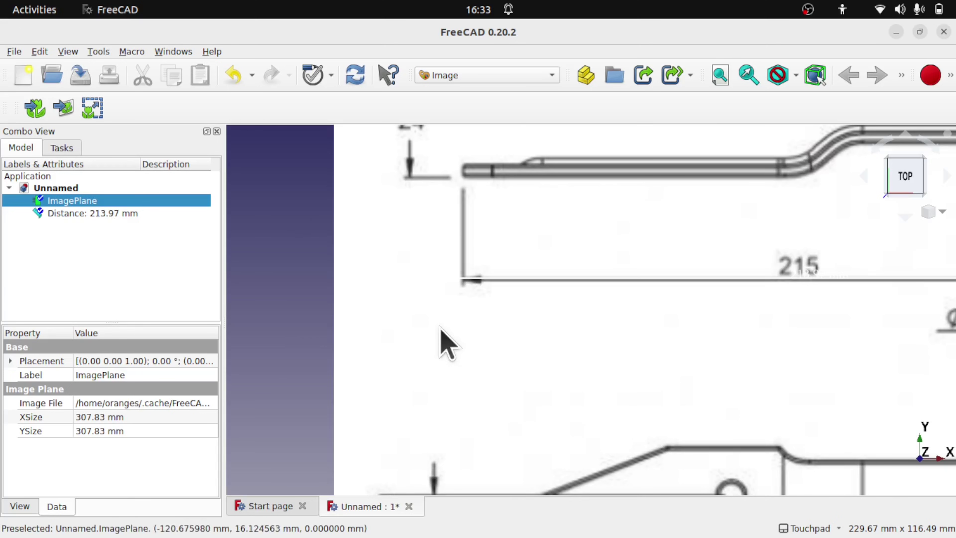
key("space")
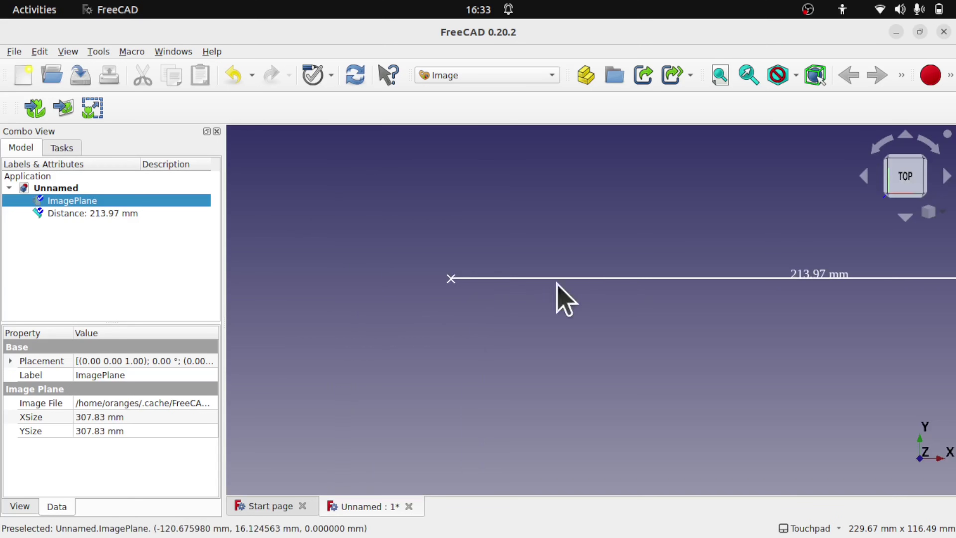
scroll(539, 292, "down", 5)
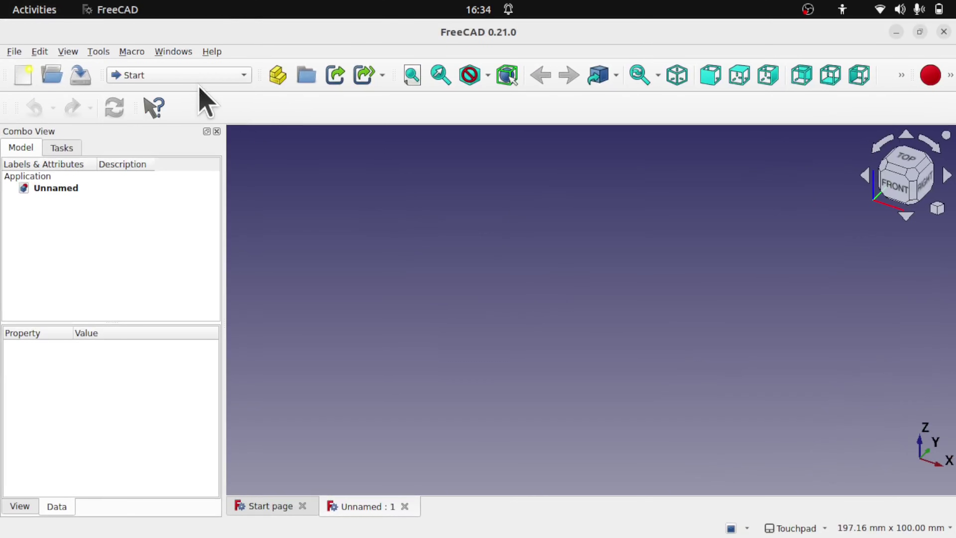
left_click(198, 80)
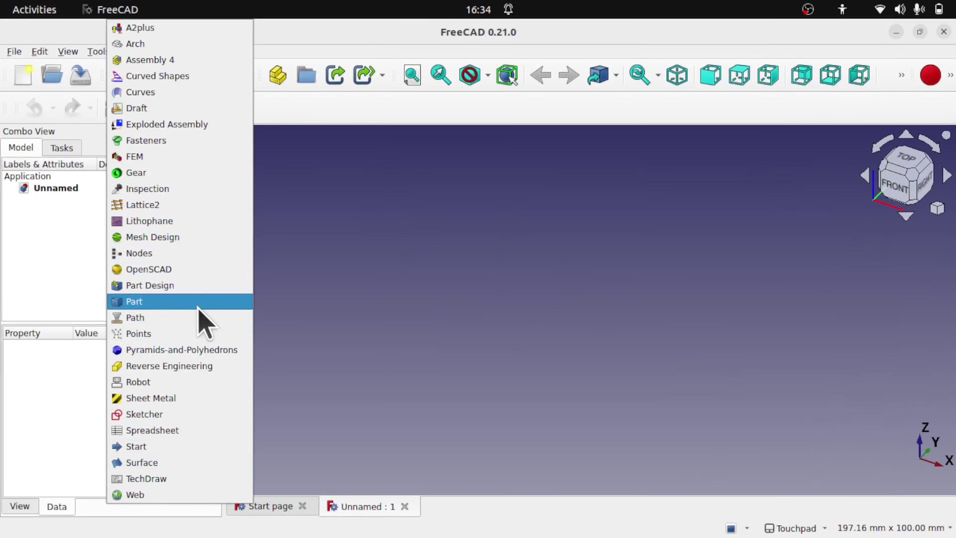
left_click(493, 278)
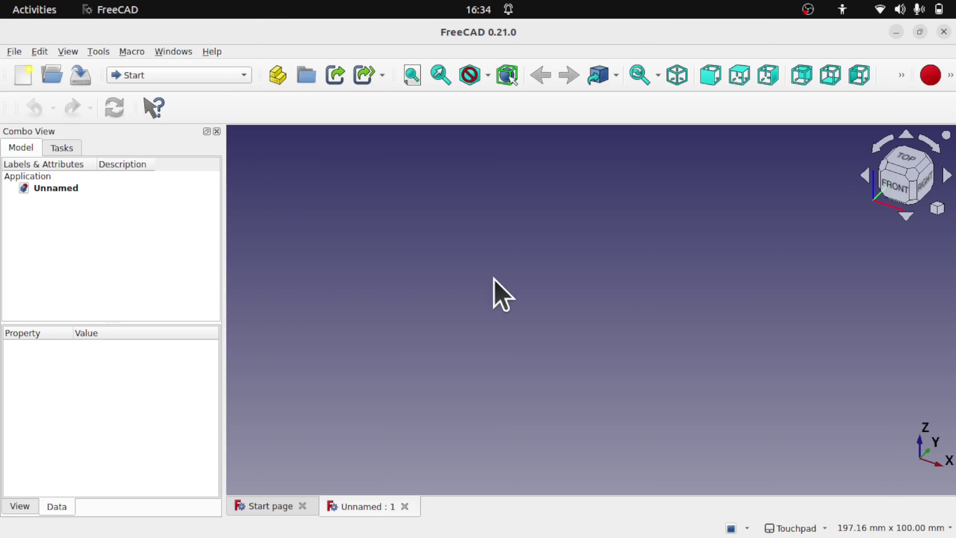
Step: Import the image techdraw.jpg from the Downloads folder into the new FreeCAD 0.21 document
left_click(14, 52)
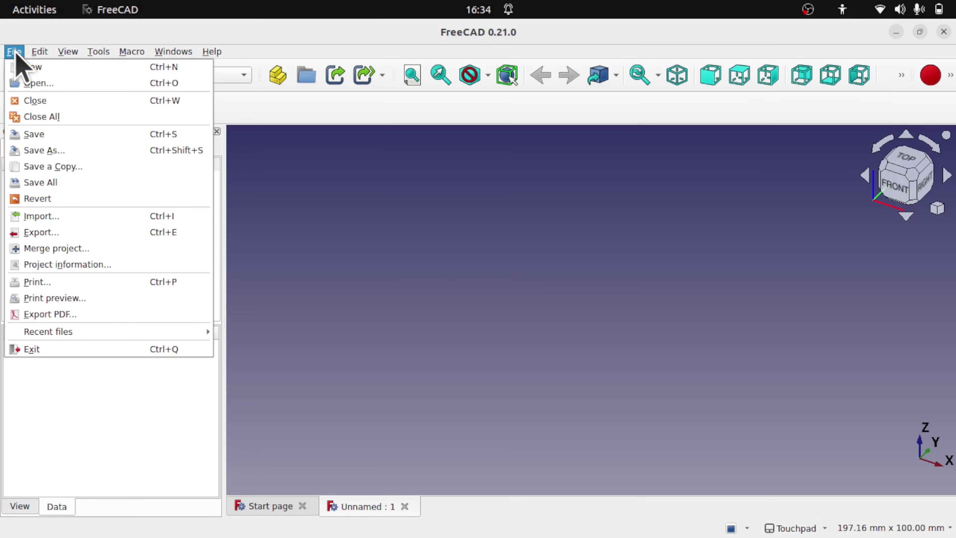
left_click(64, 216)
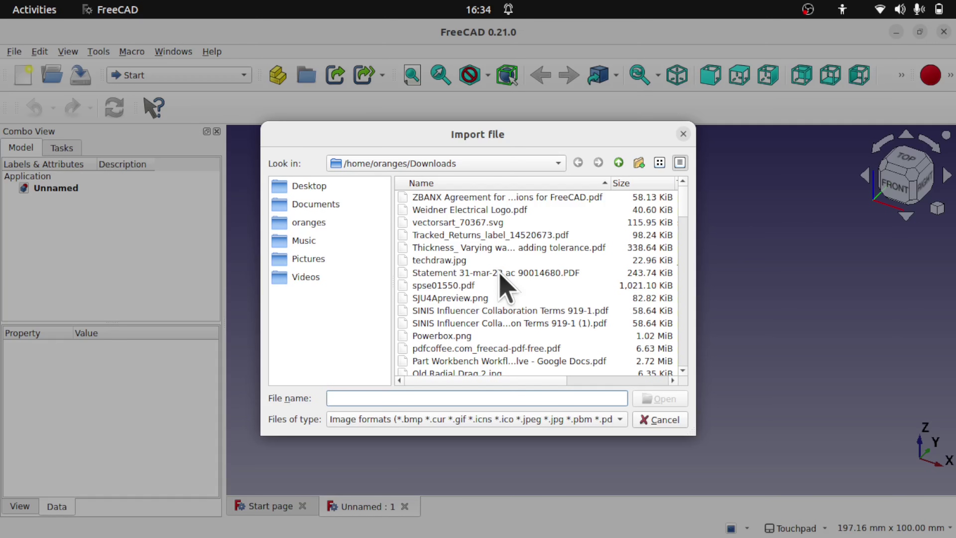
left_click(453, 260)
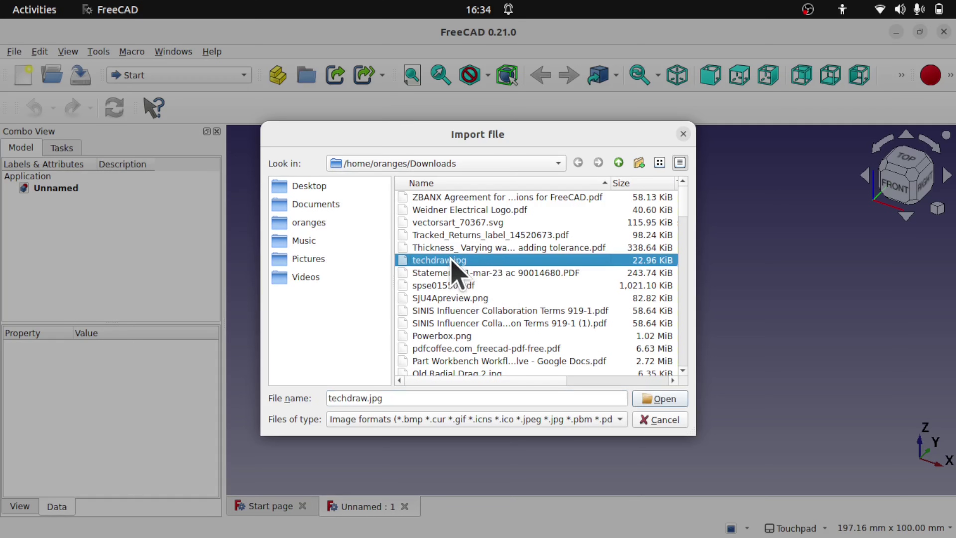
left_click(658, 399)
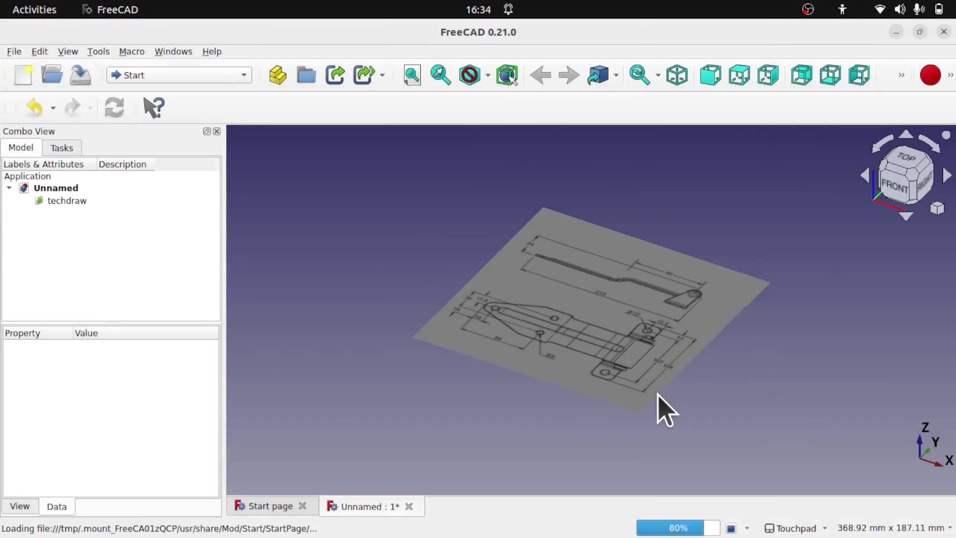
Step: Edit the imported techdraw image's plane settings, trying the XZ-Plane orientation before settling on the YZ-Plane
left_click(910, 160)
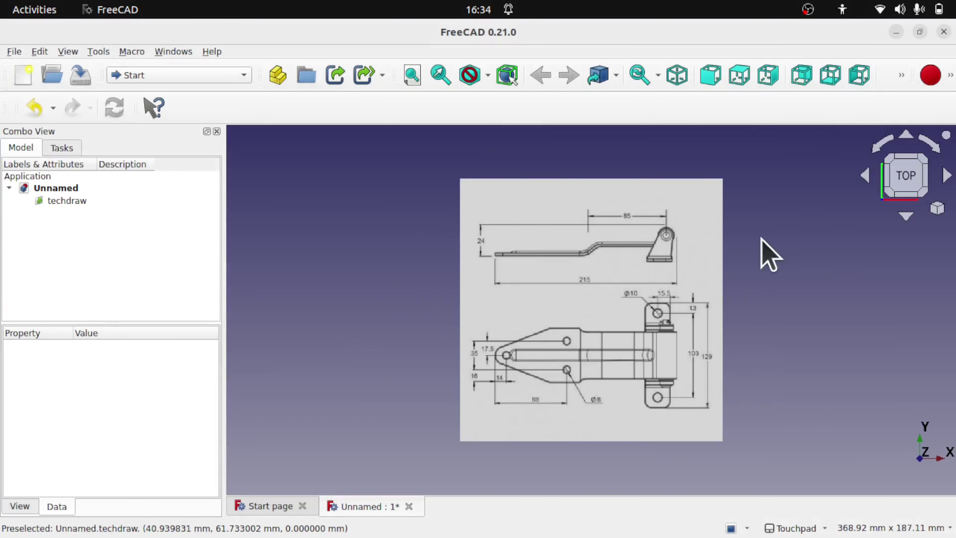
scroll(610, 358, "up", 2)
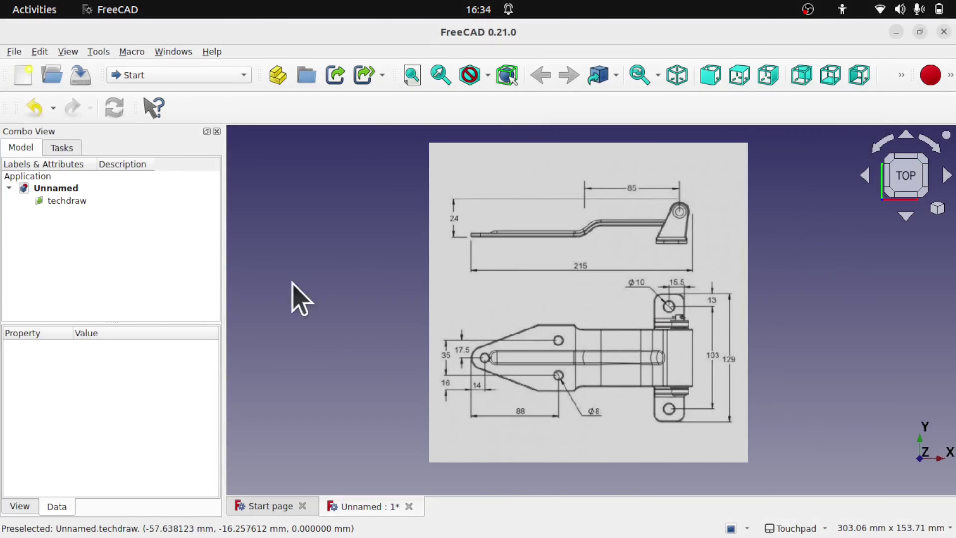
left_click(60, 201)
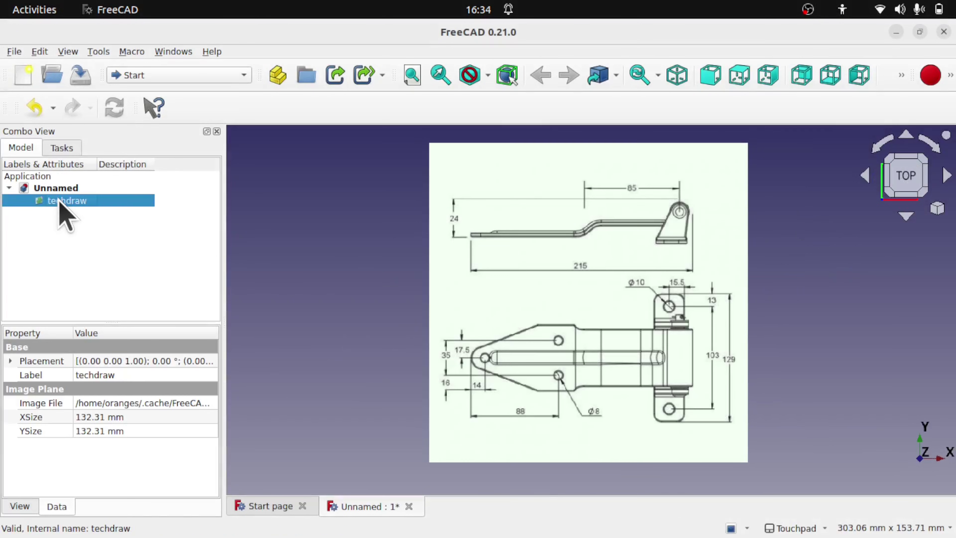
double_click(60, 201)
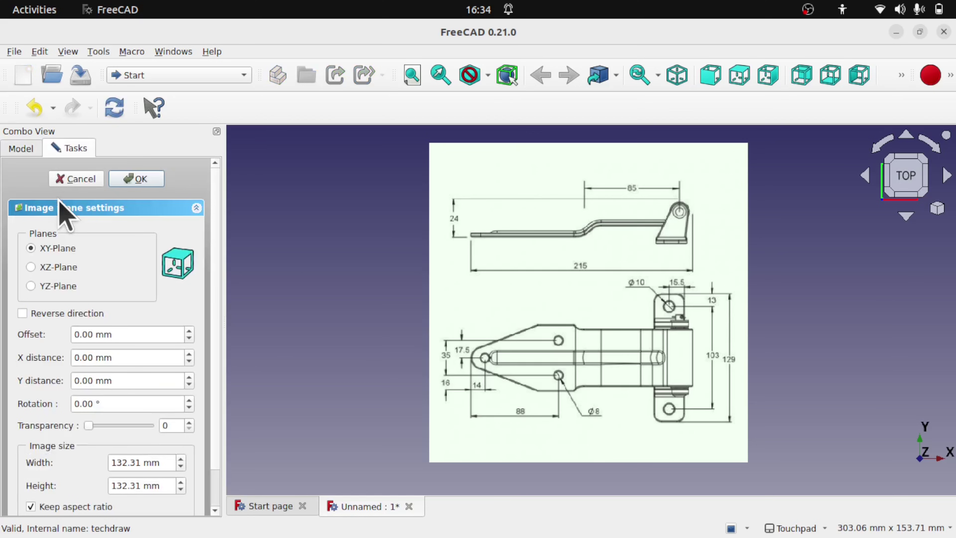
scroll(215, 230, "down", 2)
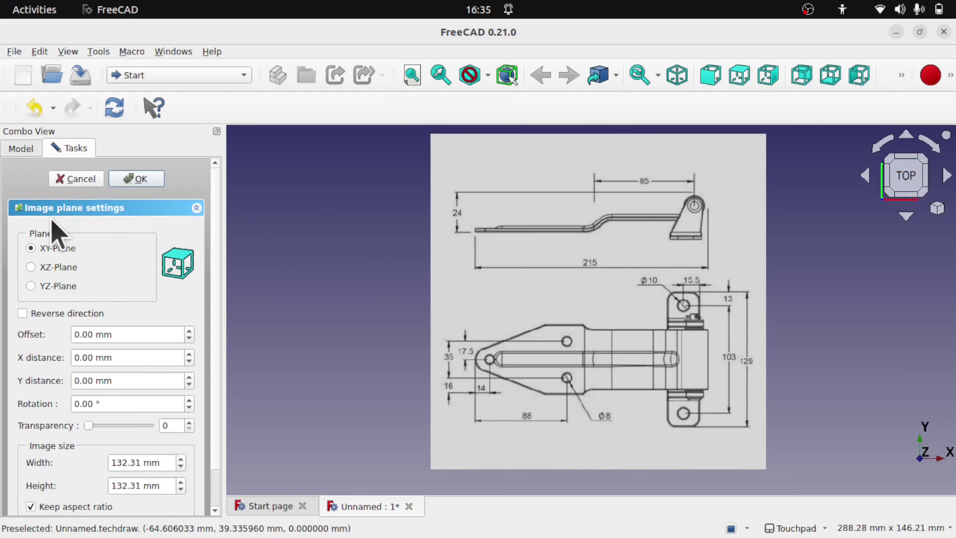
left_click(42, 268)
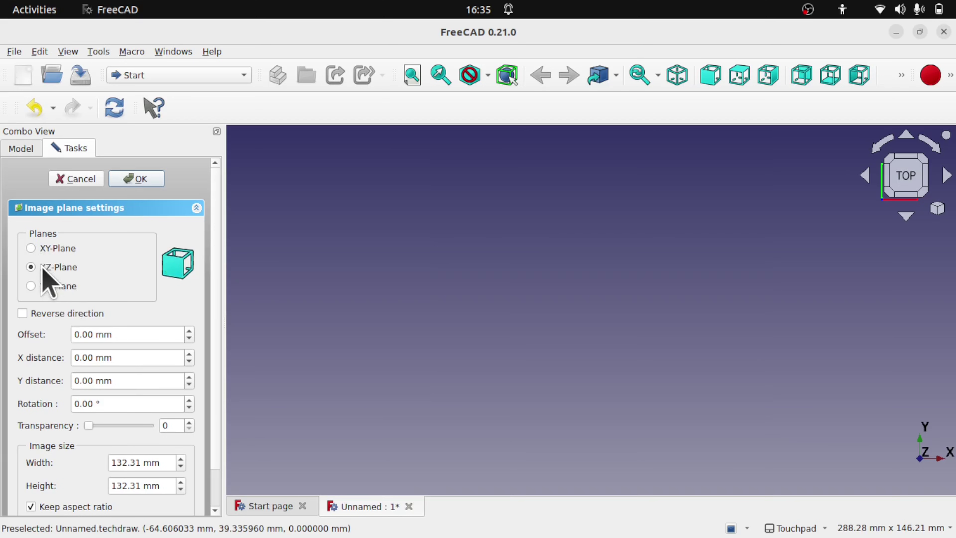
mouse_move(489, 312)
left_mouse_down("alt")
mouse_move(561, 352)
mouse_move(233, 339)
left_mouse_up("alt")
left_click(50, 289)
left_click_drag(249, 288, 591, 264, "alt")
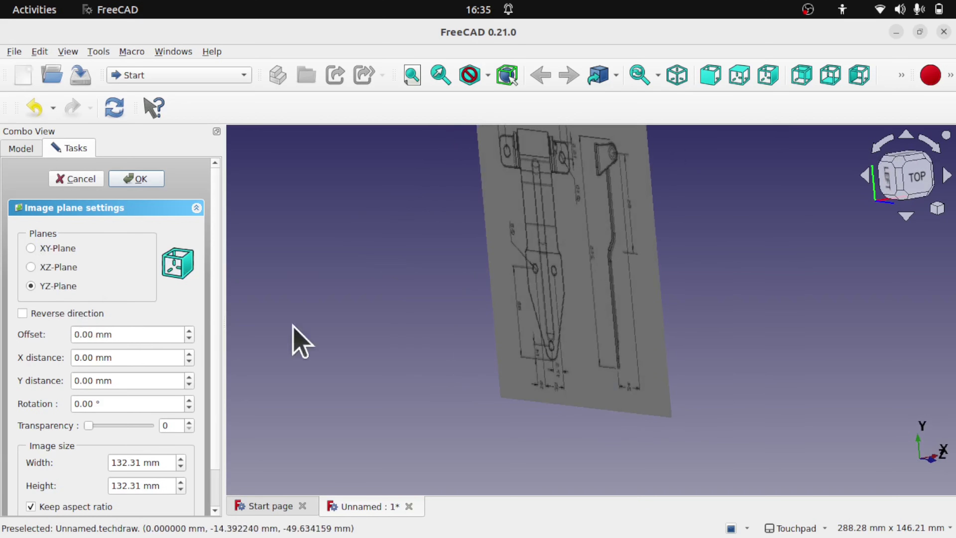
Step: Try the reversed direction and a 1 mm offset on the image plane, restoring both settings
left_click(59, 315)
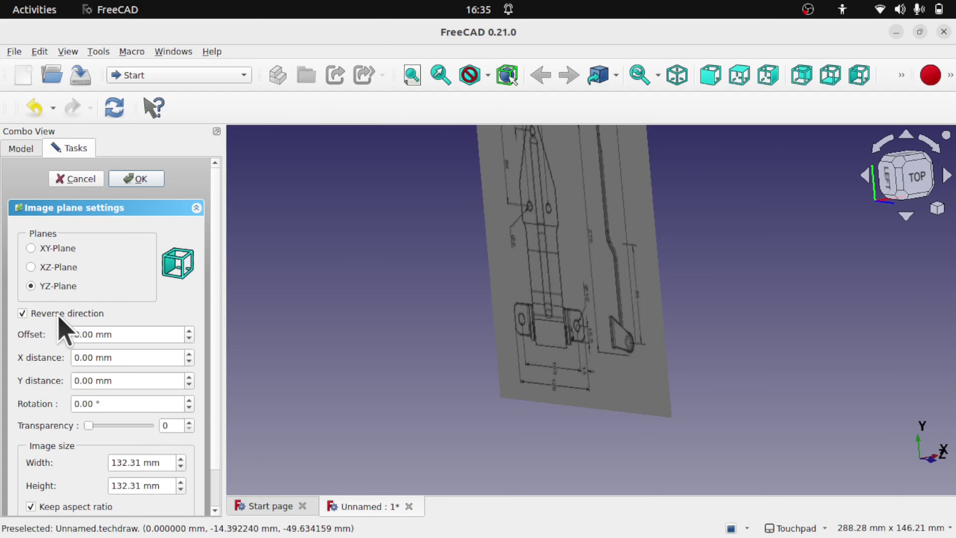
left_click(59, 315)
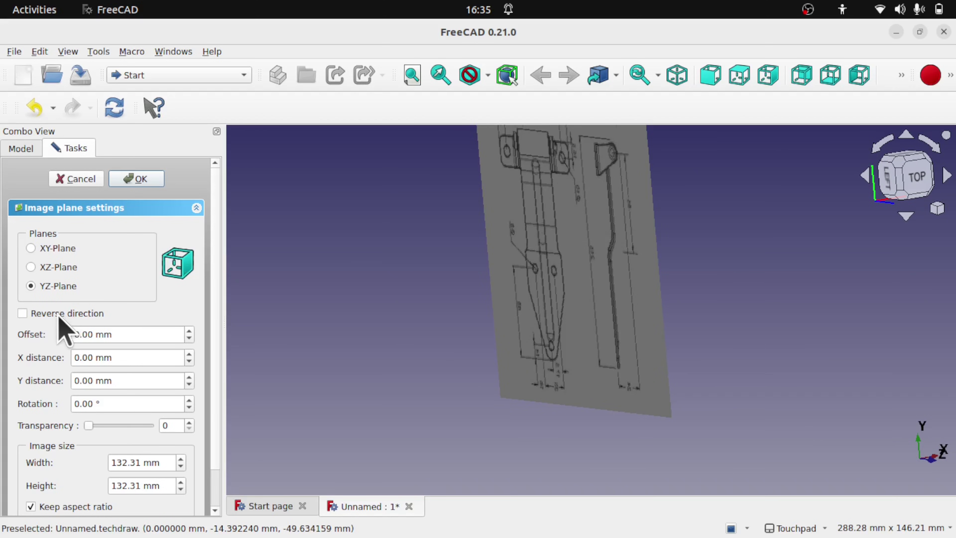
left_click(189, 331)
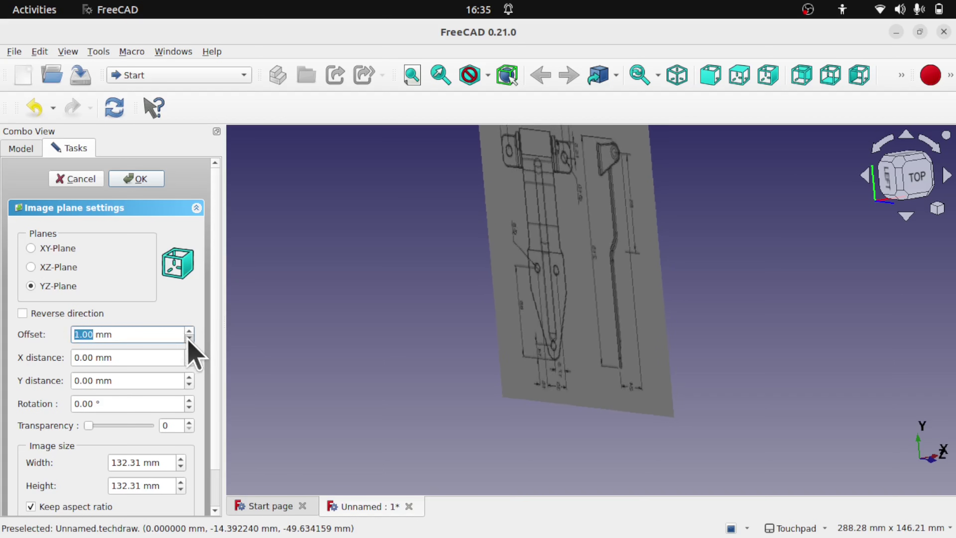
left_click(189, 338)
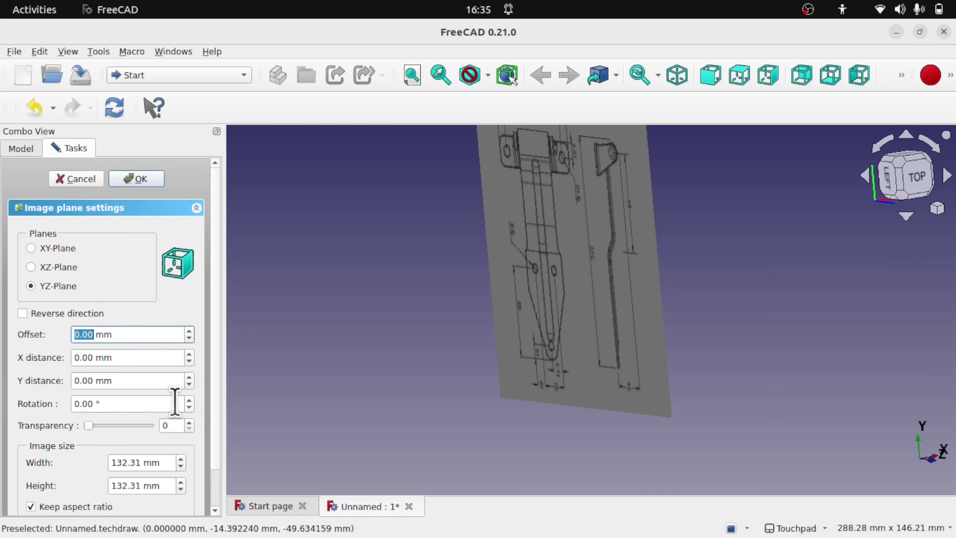
Step: Try rotating the image plane to 6° and on to -124°
left_click(189, 399)
left_click(189, 400)
left_click(189, 400)
left_click(189, 400)
left_click(188, 400)
left_click(189, 400)
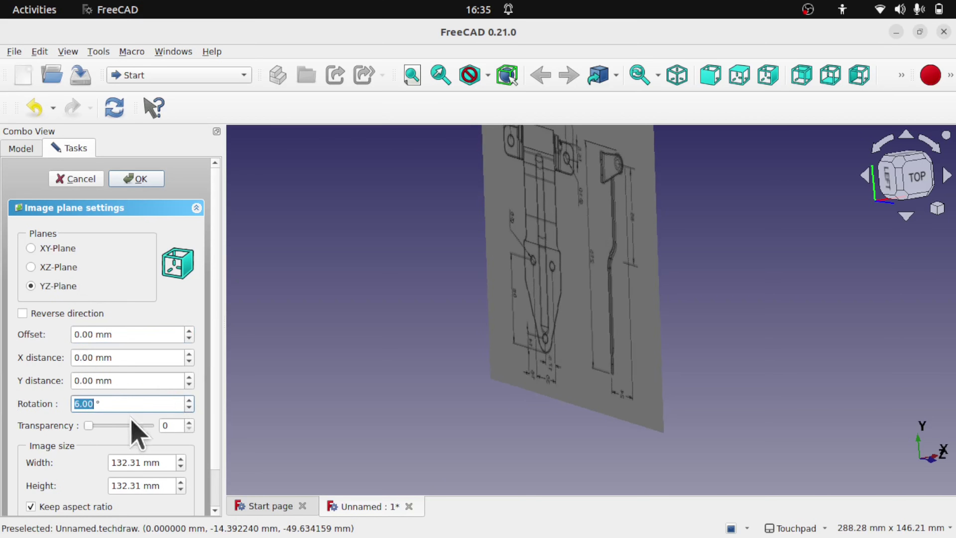
scroll(106, 400, "down", 20)
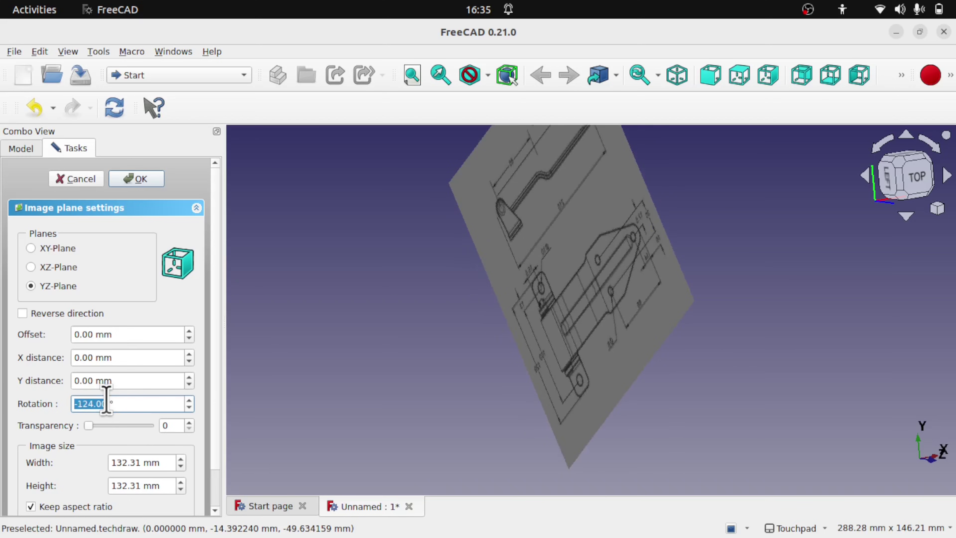
Step: Reset the image rotation to 0° and orient the image on the XY-Plane, viewed from the top
type("0")
left_click(37, 249)
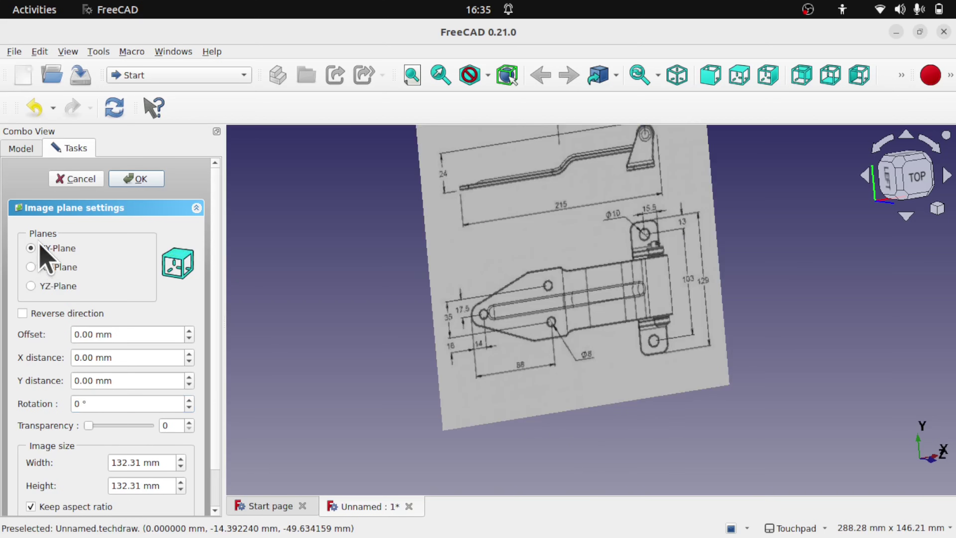
left_click(918, 188)
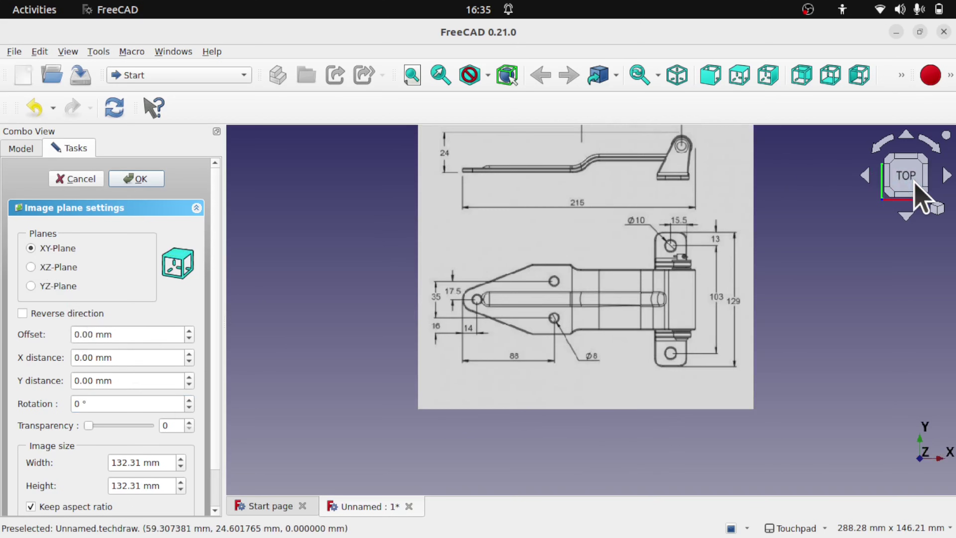
Step: Calibrate the image size by picking both ends of the side view's overall length dimension line and setting that distance to 215 mm
scroll(222, 455, "down", 2)
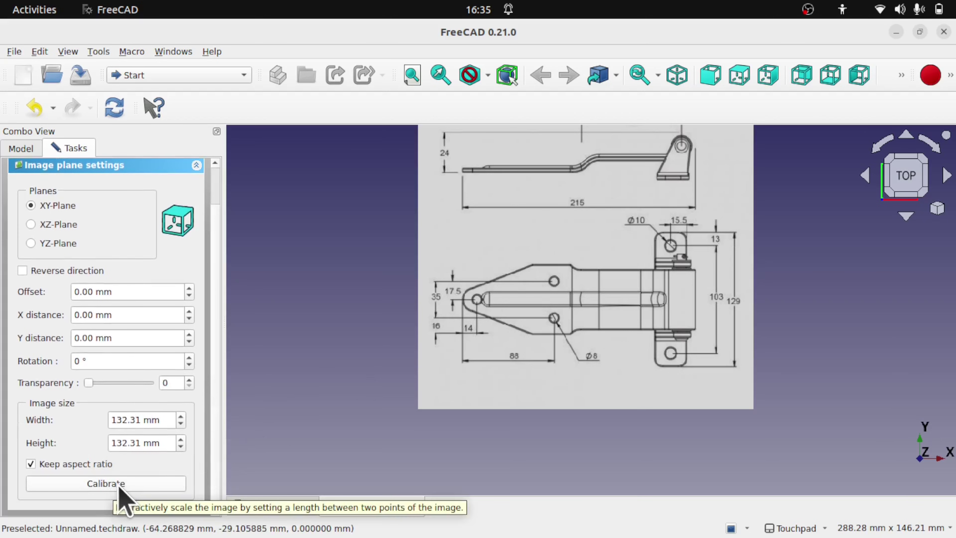
left_click(96, 483)
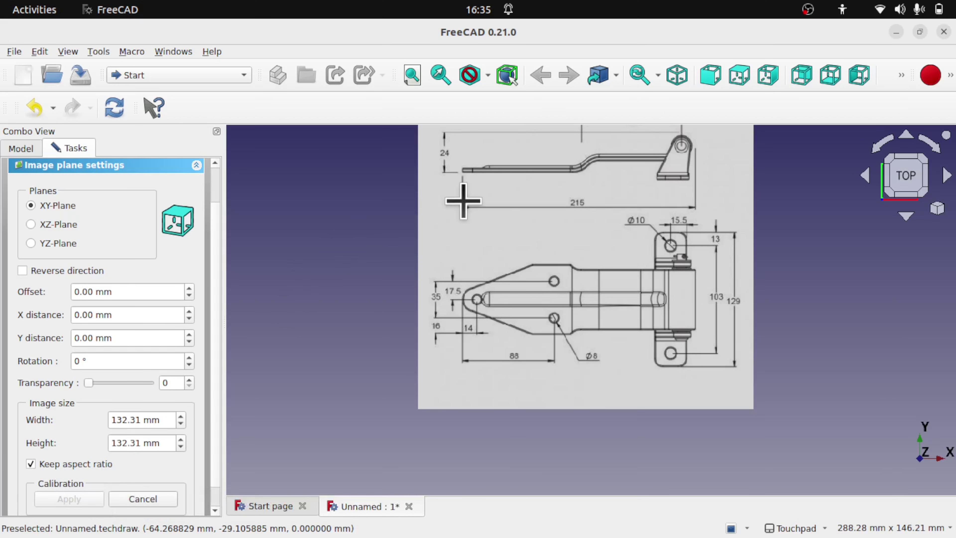
scroll(463, 199, "up", 5)
mouse_move(590, 194)
middle_mouse_down()
mouse_move(426, 266)
mouse_move(281, 305)
middle_mouse_up()
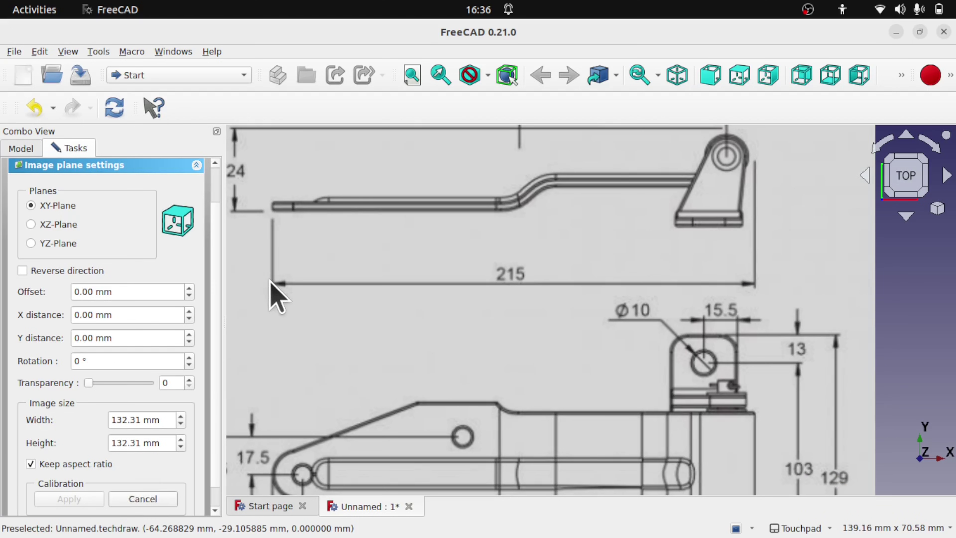
left_click(275, 284)
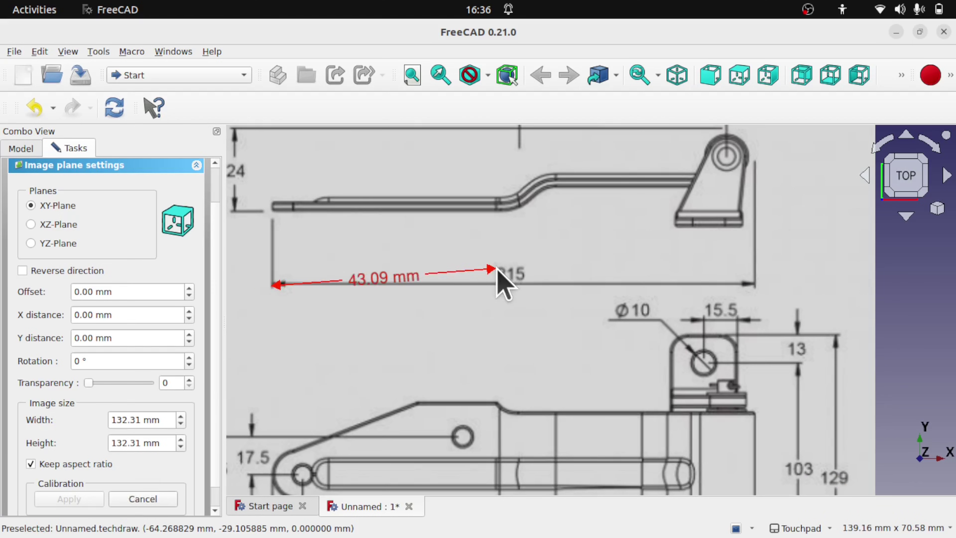
left_click(754, 284)
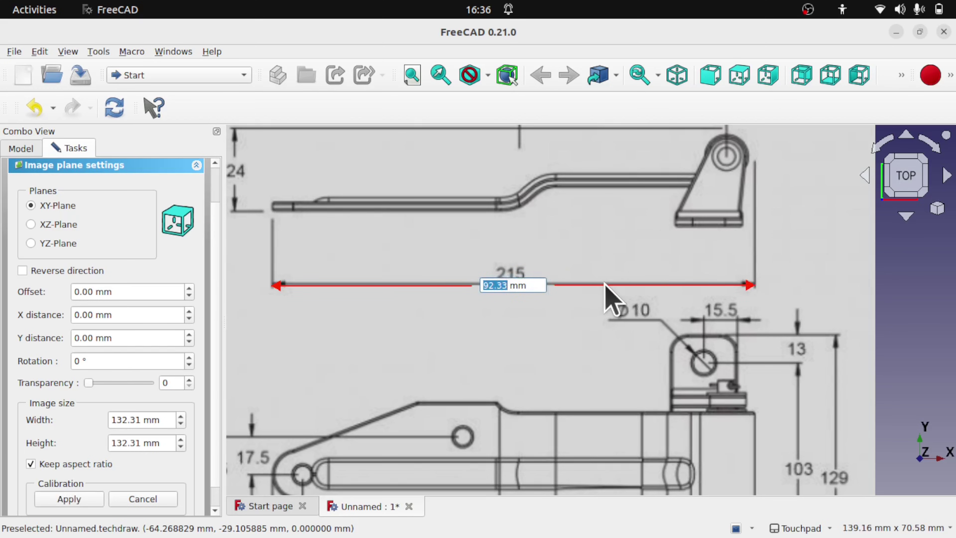
type("215")
key("Return")
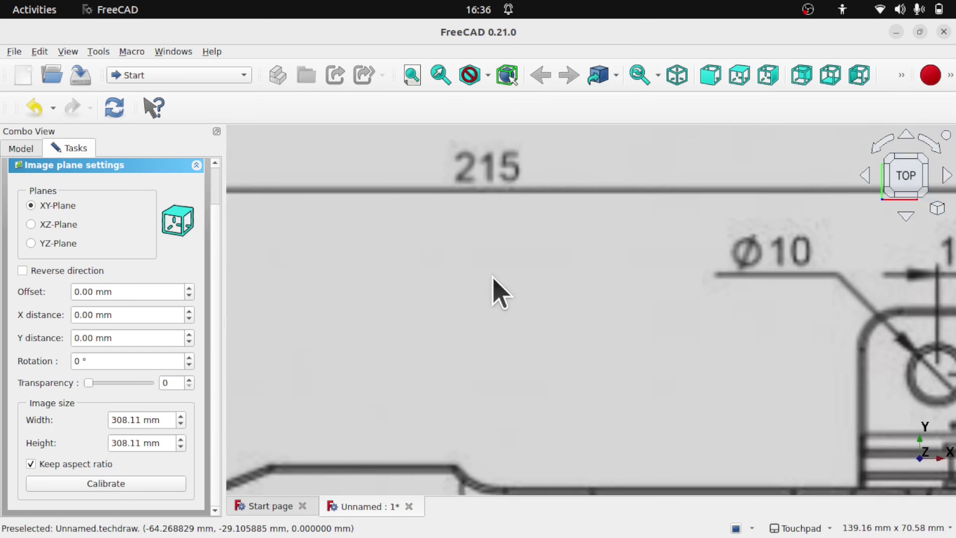
scroll(493, 293, "down", 8)
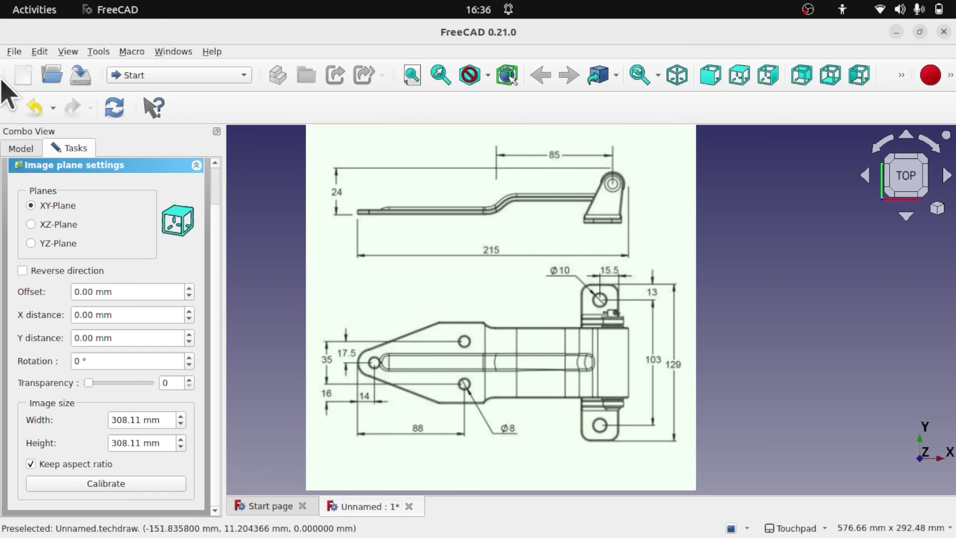
left_click(14, 52)
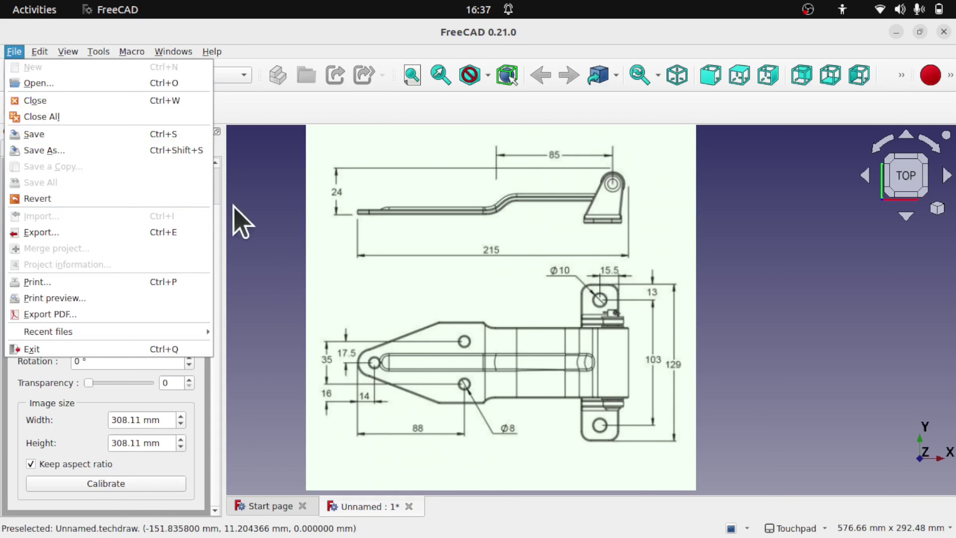
left_click(288, 277)
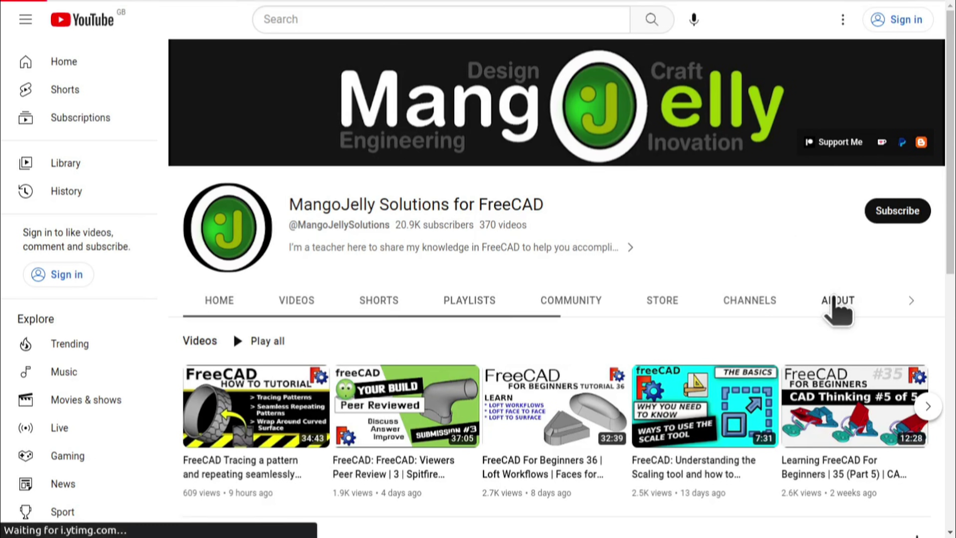
Step: Open the About page of the MangoJelly Solutions YouTube channel and highlight the donation links in its description
left_click(832, 301)
scroll(205, 399, "down", 5)
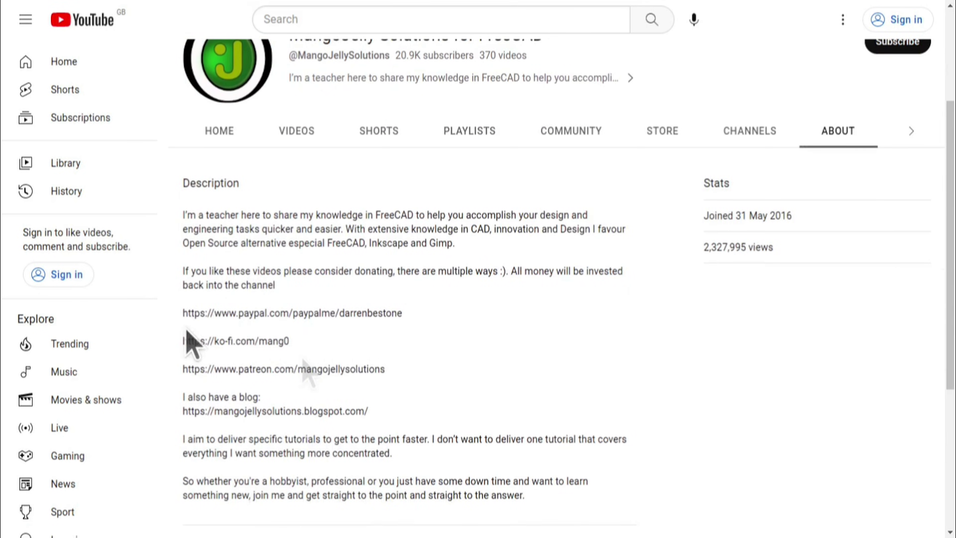
left_click_drag(184, 356, 343, 361)
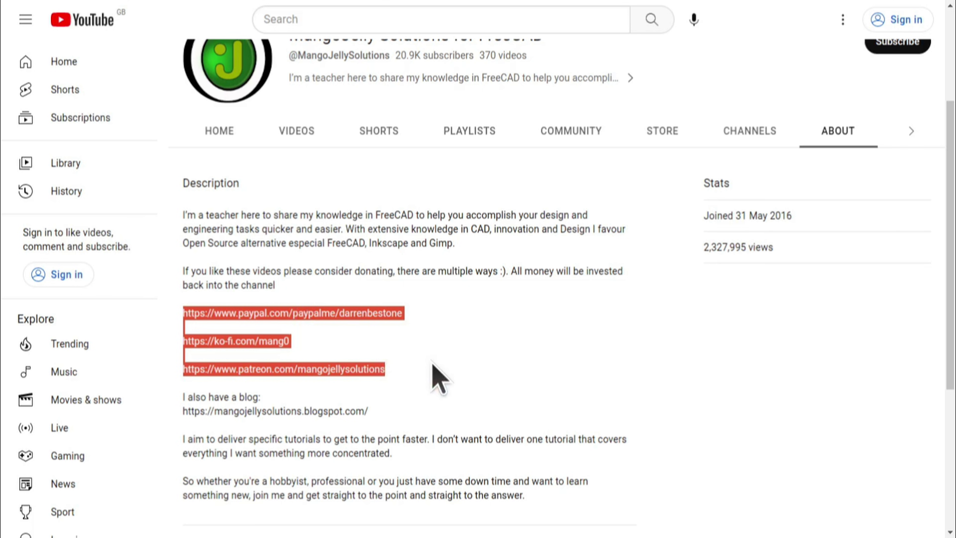
left_click(432, 363)
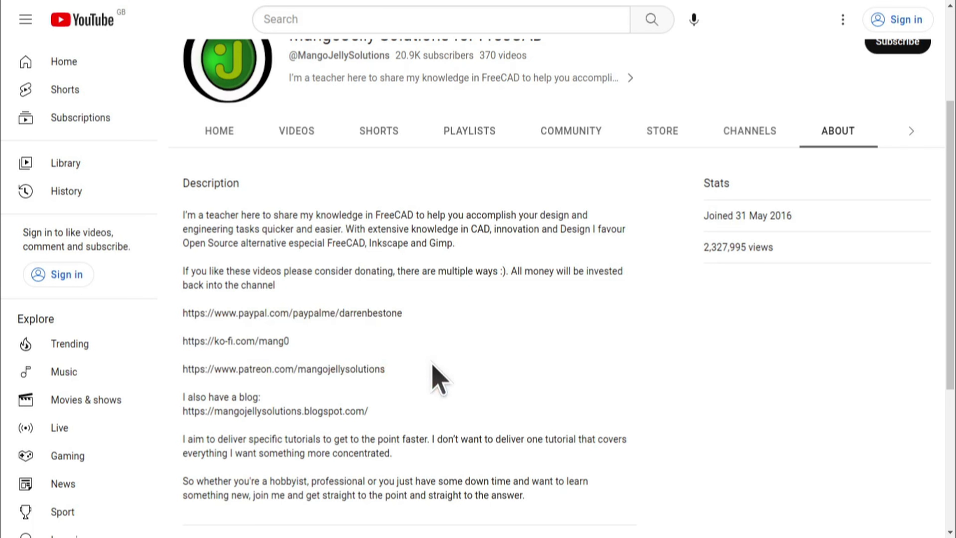